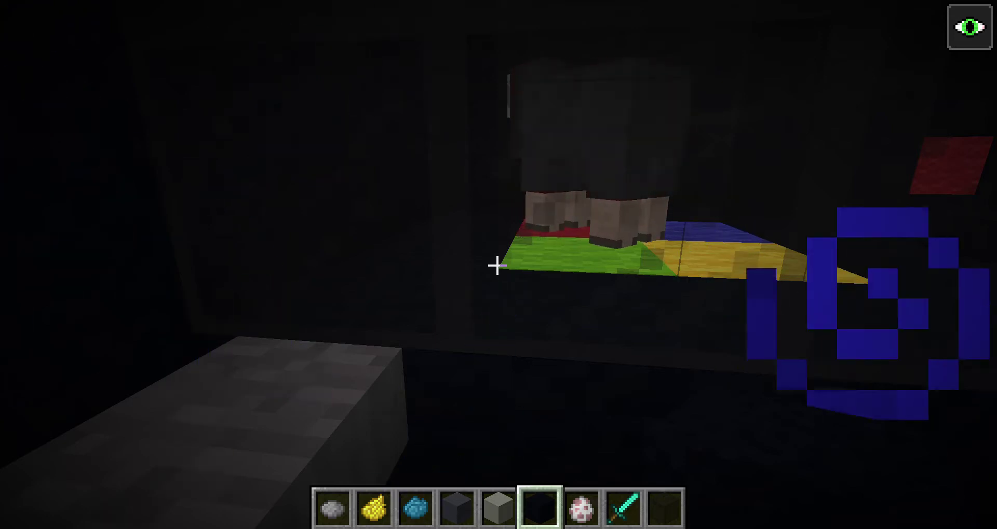
{"action": "scroll", "coordinate": [496, 266], "scroll_direction": "up", "scroll_amount": 4}
{"action": "scroll", "coordinate": [495, 267], "scroll_direction": "up", "scroll_amount": 1}
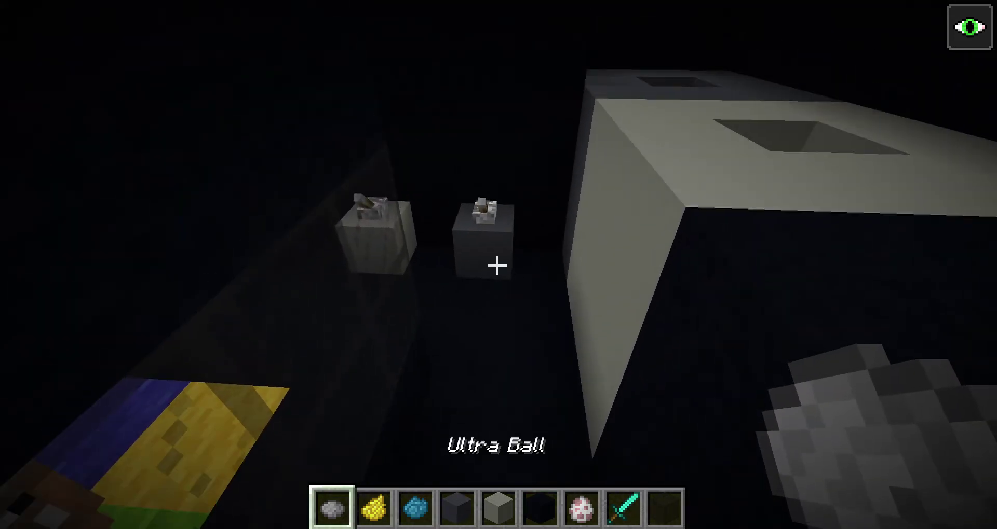
{"action": "scroll", "coordinate": [496, 267], "scroll_direction": "up", "scroll_amount": 1}
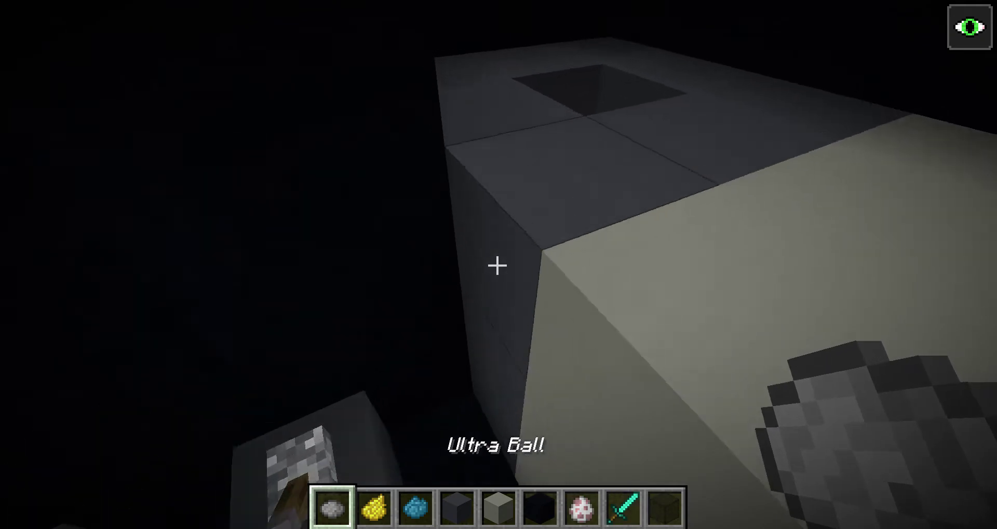
{"action": "scroll", "coordinate": [496, 267], "scroll_direction": "down", "scroll_amount": 1}
{"action": "scroll", "coordinate": [497, 267], "scroll_direction": "down", "scroll_amount": 1}
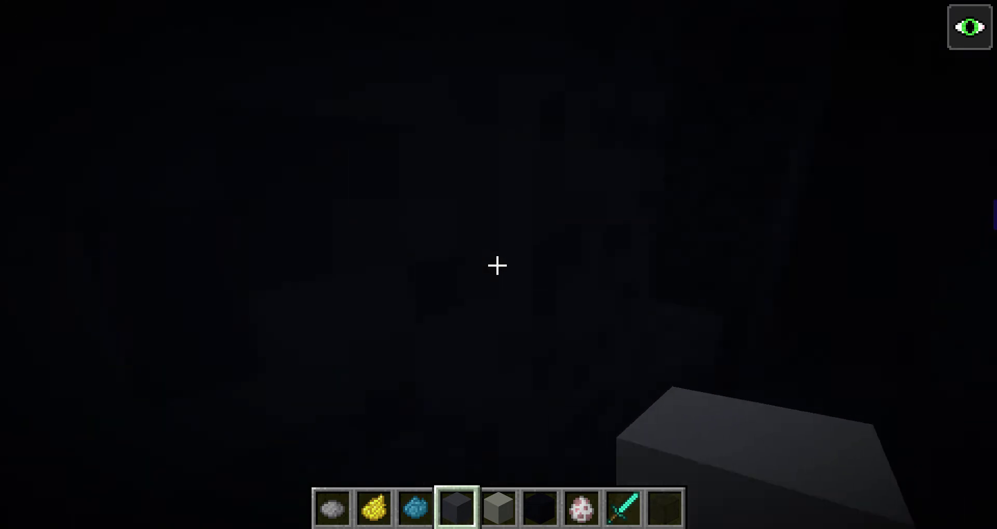
- Spawn a Lure Ball sheep on the slime pad and dye the brown sheep cyan
{"action": "key", "text": "3"}
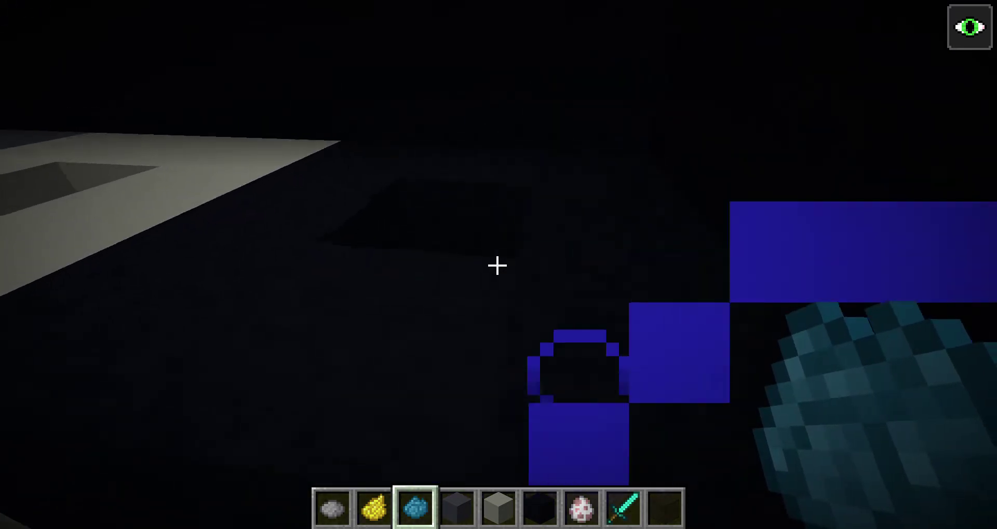
{"action": "key", "text": "6"}
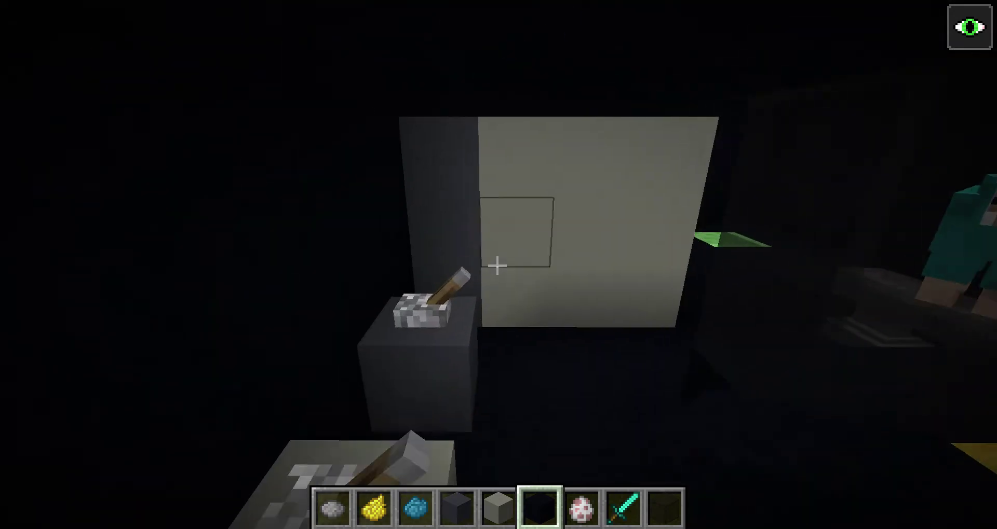
{"action": "key", "text": "7"}
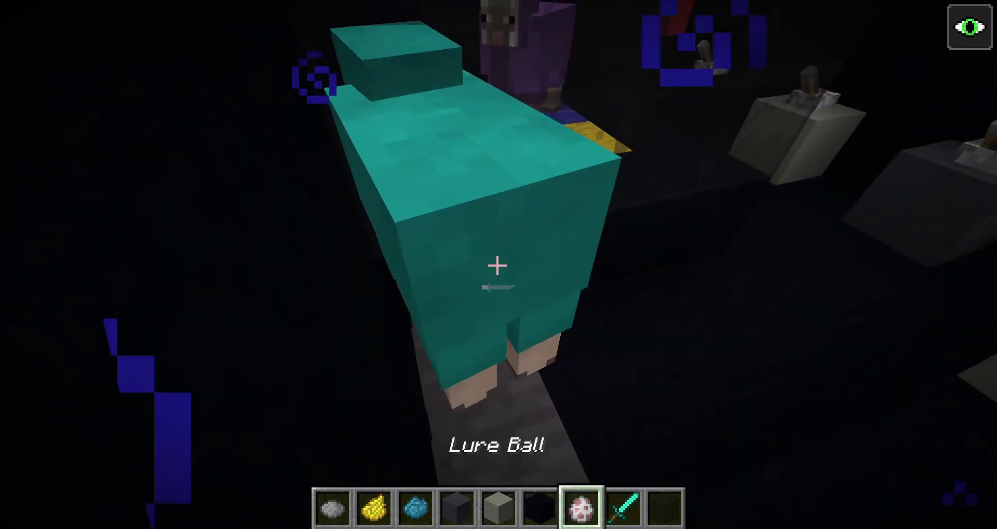
{"action": "right_click", "coordinate": [497, 267]}
{"action": "key", "text": "3"}
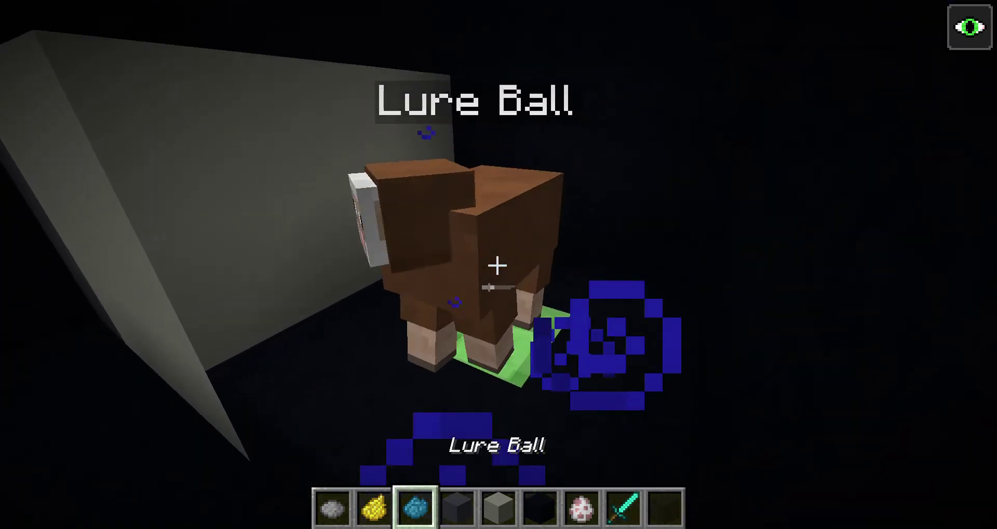
{"action": "right_click", "coordinate": [497, 268]}
- Spawn a white Lure Ball sheep on the pad, dye it cyan, then open the creative inventory
{"action": "key", "text": "5"}
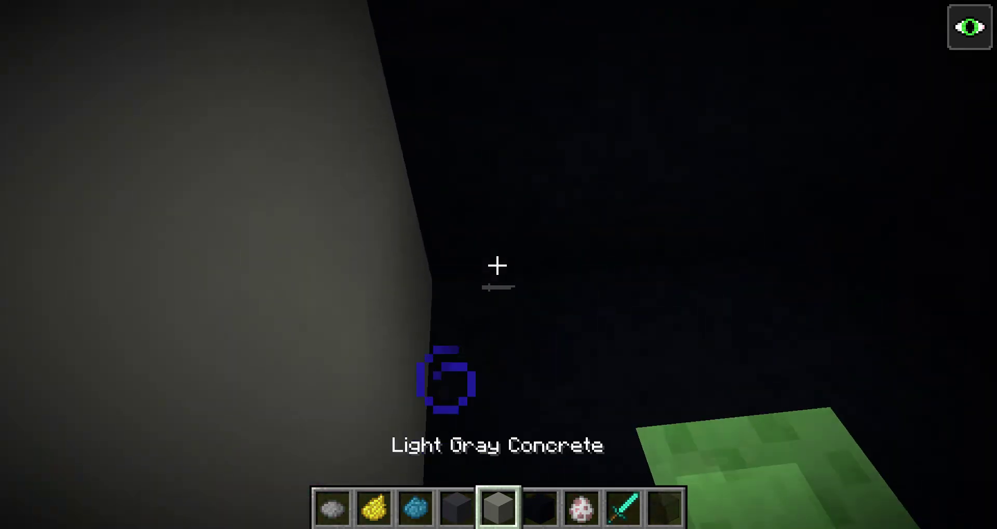
{"action": "key", "text": "7"}
{"action": "right_click", "coordinate": [497, 267]}
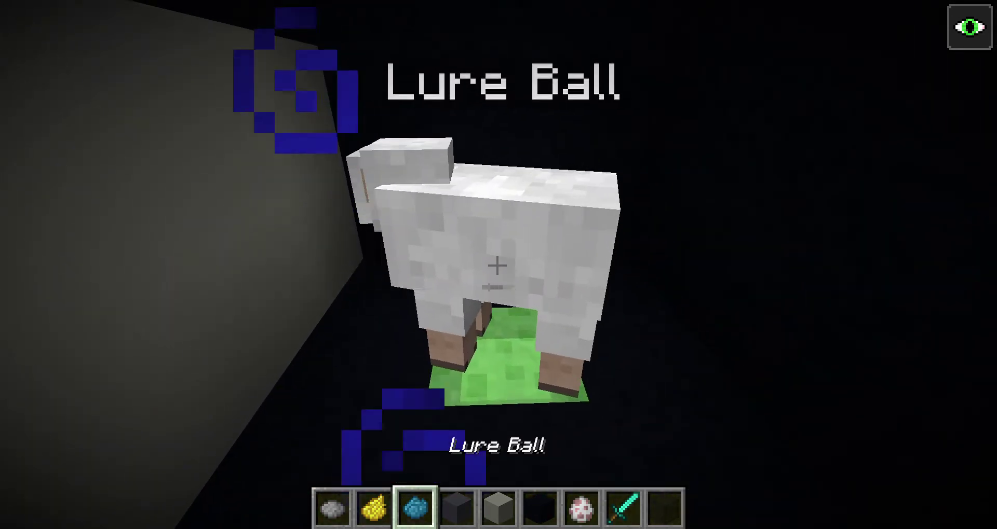
{"action": "key", "text": "3"}
{"action": "right_click", "coordinate": [496, 267]}
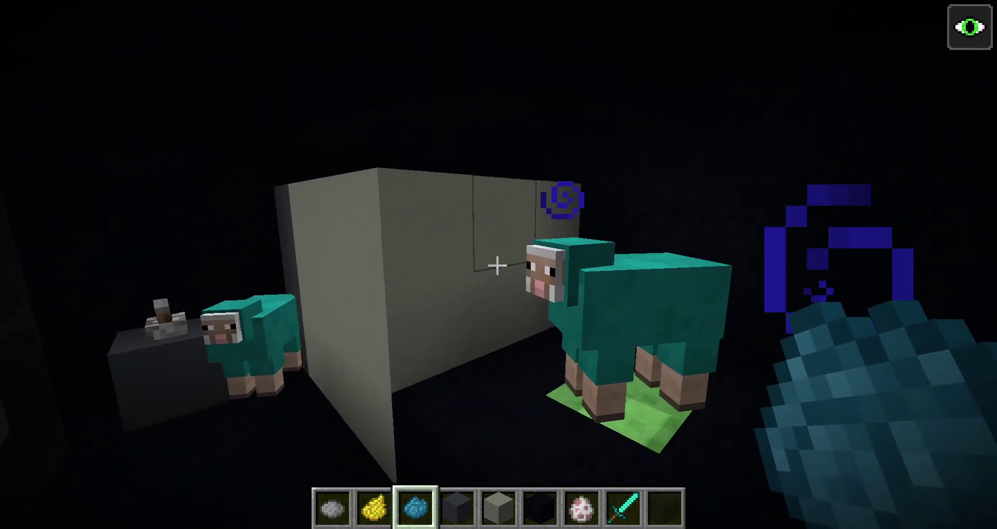
{"action": "key", "text": "e"}
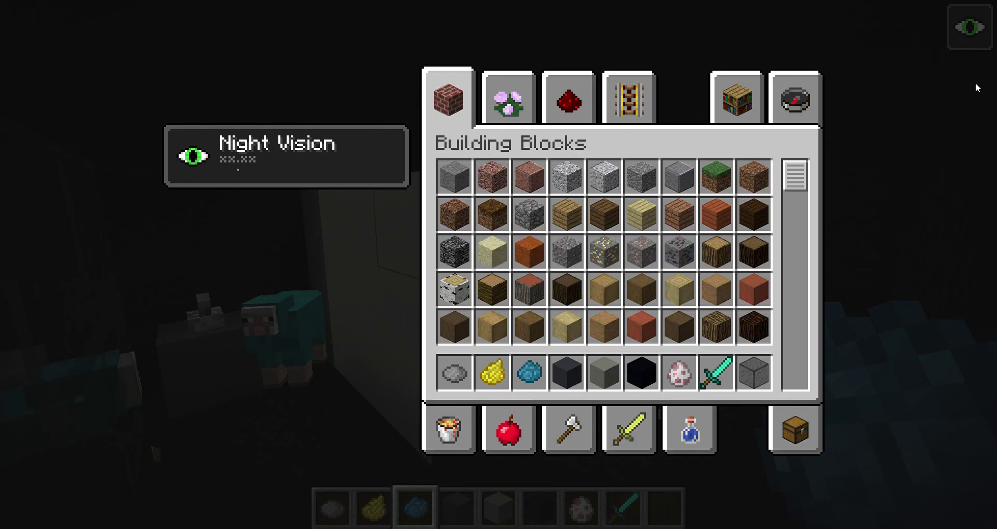